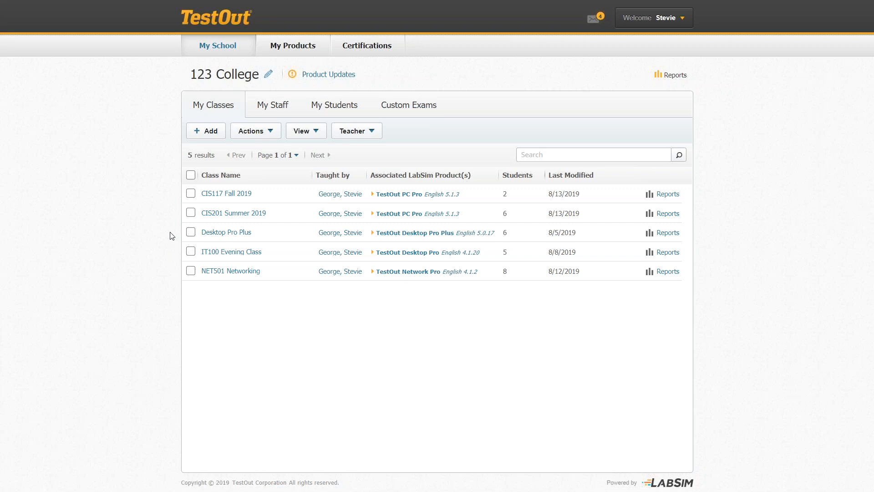
Show 123 College's student roster and open the student actions list.
click(335, 111)
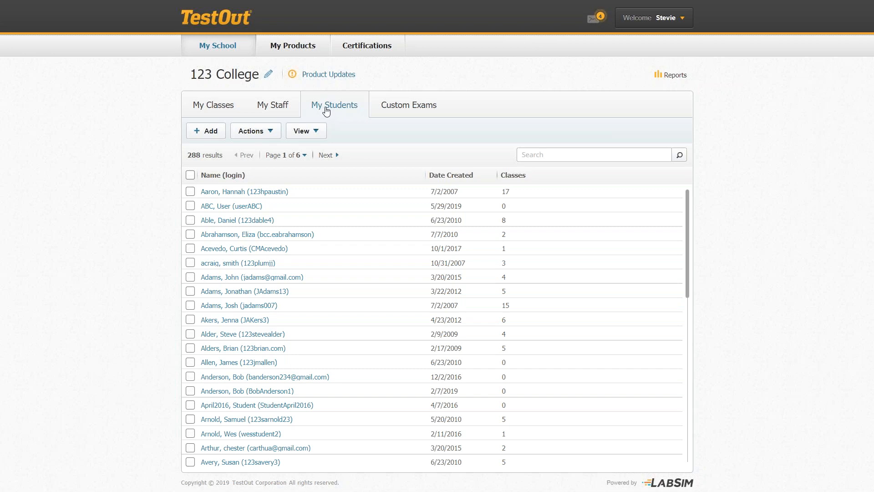
click(272, 132)
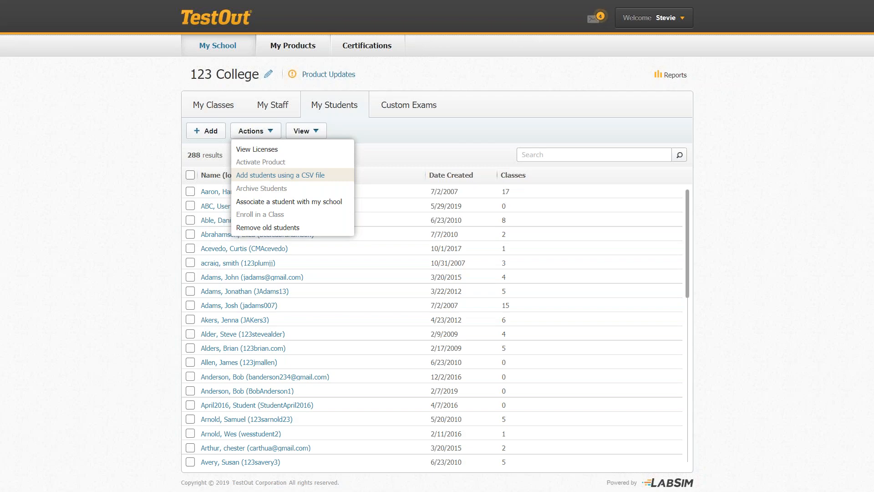
click(280, 174)
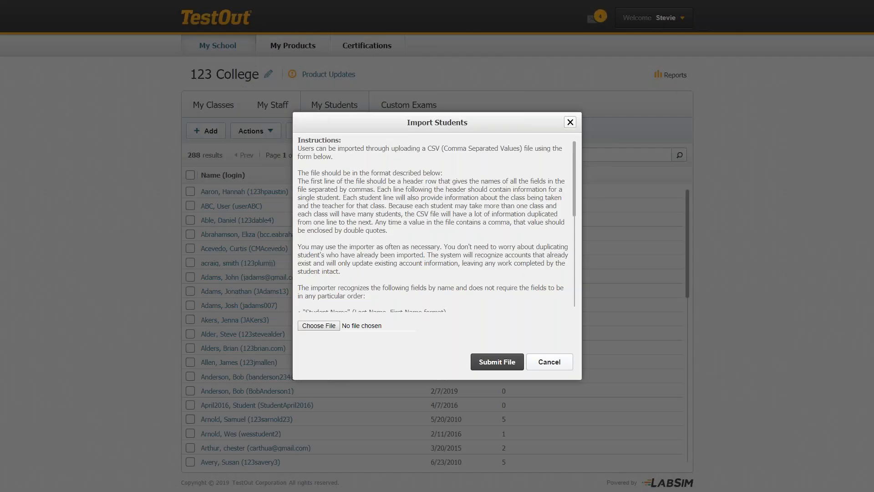
click(319, 326)
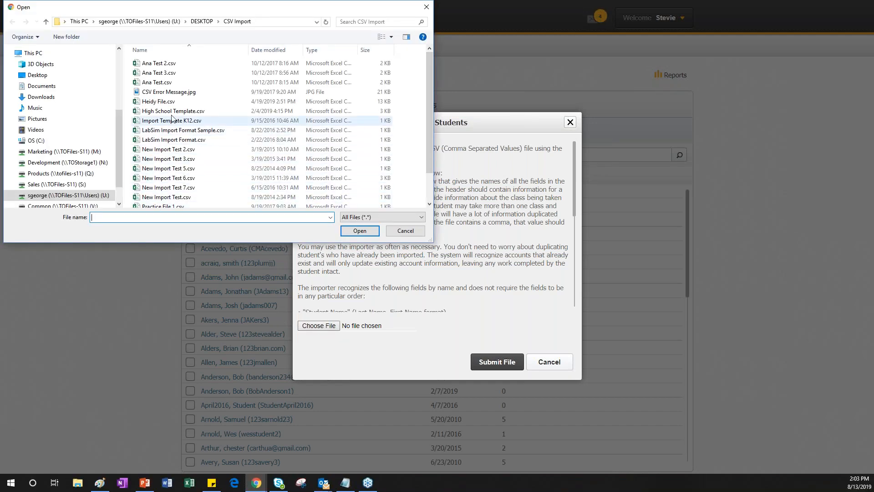
click(173, 111)
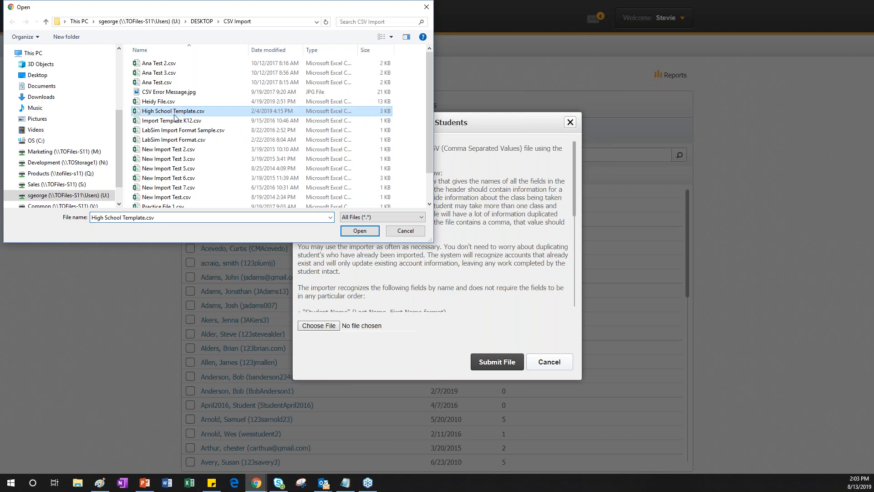
click(359, 231)
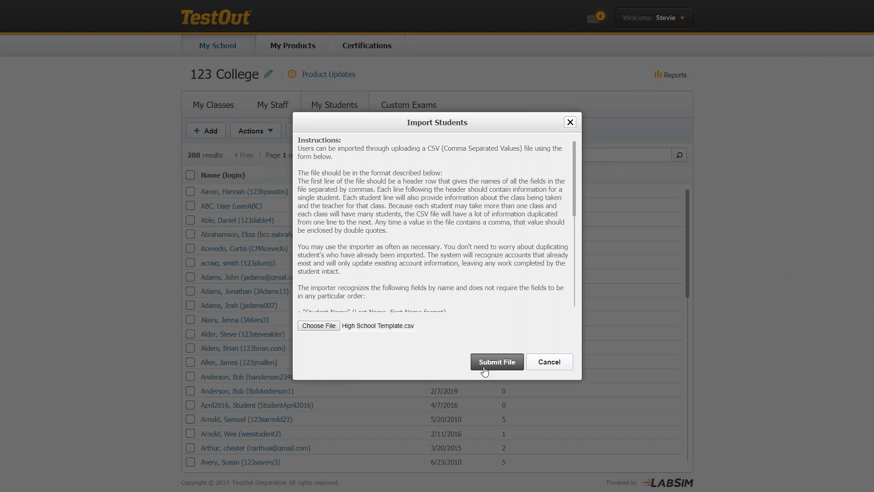
click(538, 371)
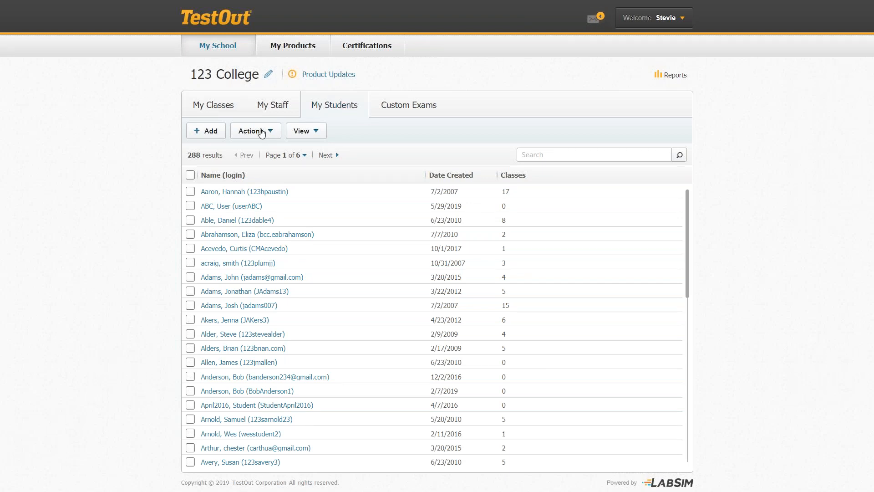
Start a new student record with the student's first and last name.
click(213, 133)
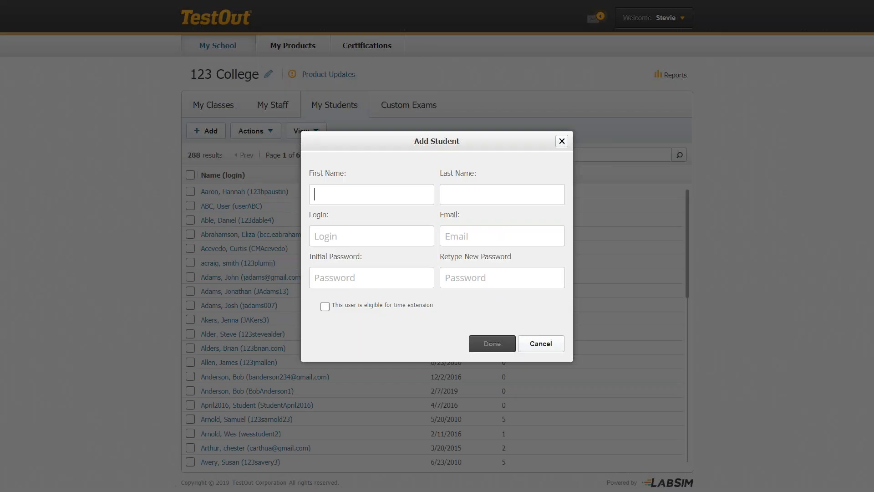
key(Tab)
Enter the student's Gmail address as the login and copy it into the Email field.
click(317, 237)
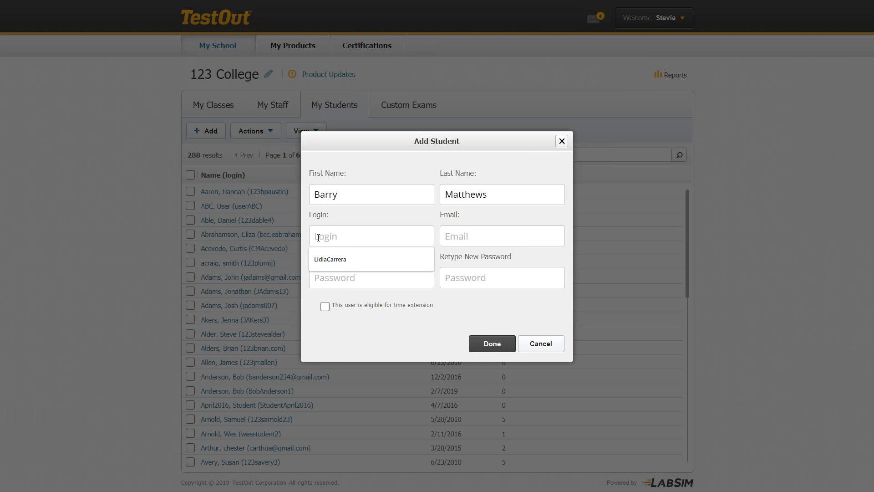
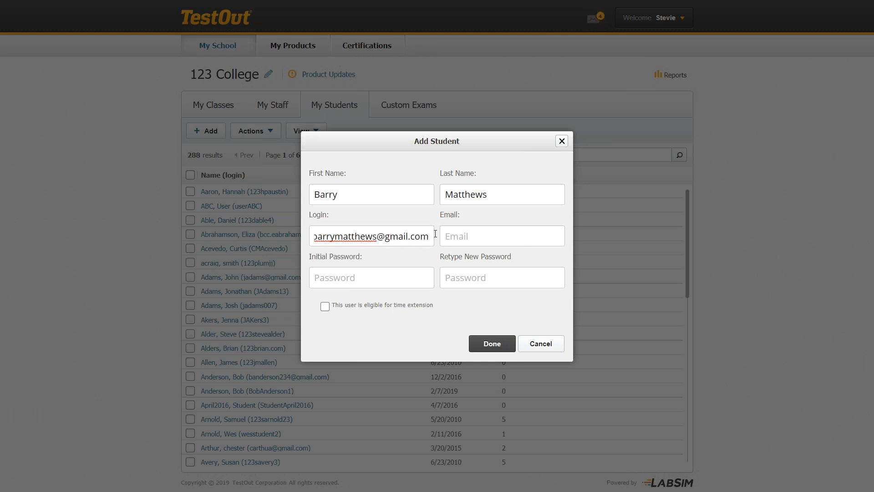
drag(431, 235, 318, 241)
key(ctrl+c)
click(476, 237)
key(ctrl+v)
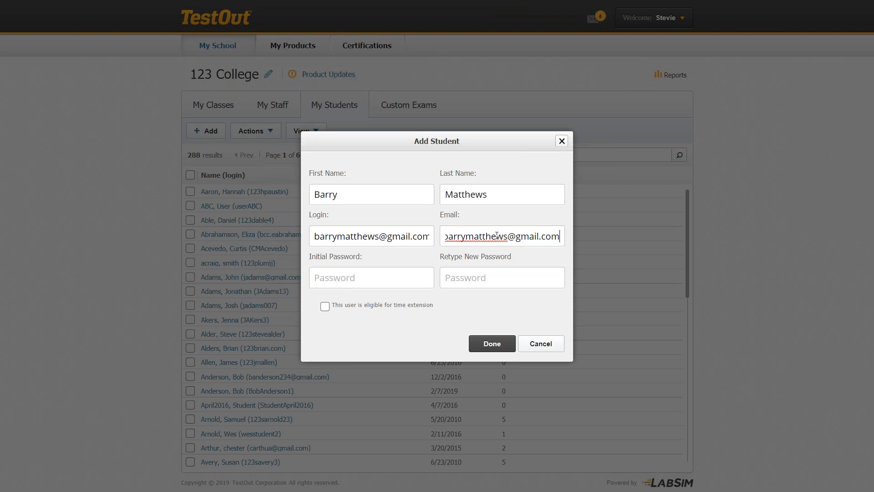
Set the student's initial password and confirmation, leaving time extension eligibility off.
click(345, 274)
text(******)
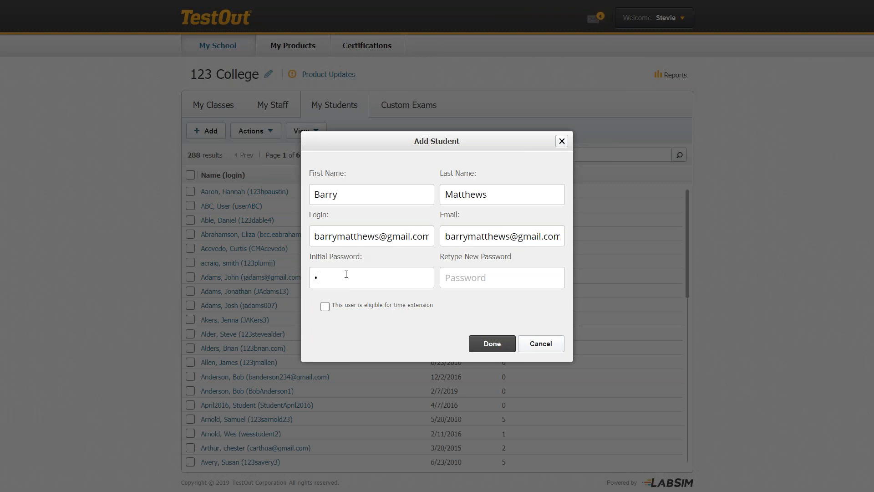
text(******)
click(325, 307)
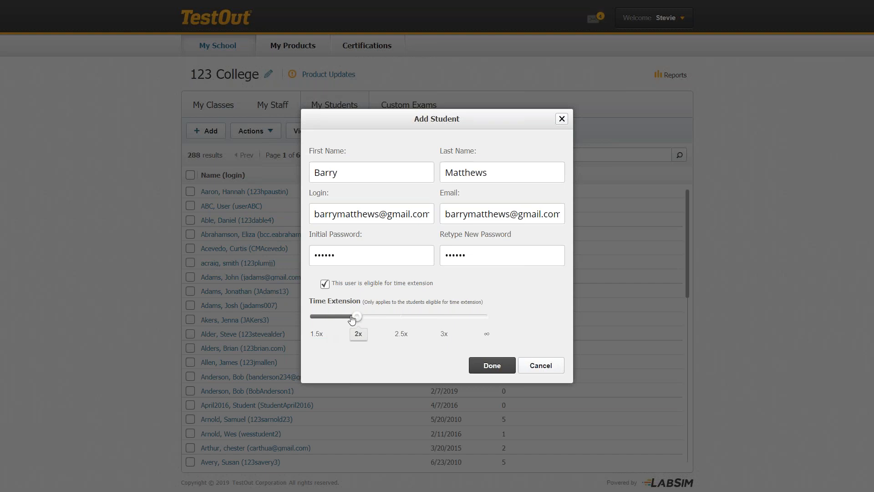
drag(354, 318, 319, 321)
click(324, 285)
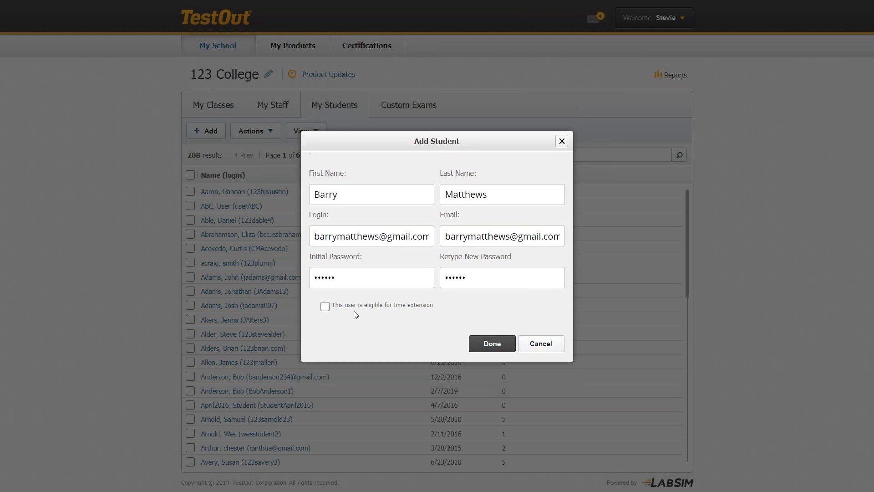
Save the new student, filter the list by their first name, and open their record.
click(486, 345)
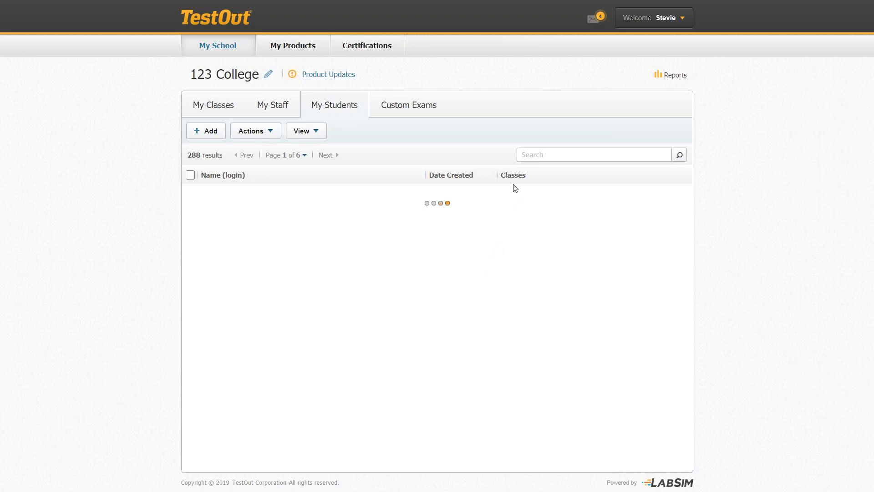
click(533, 154)
text(barry)
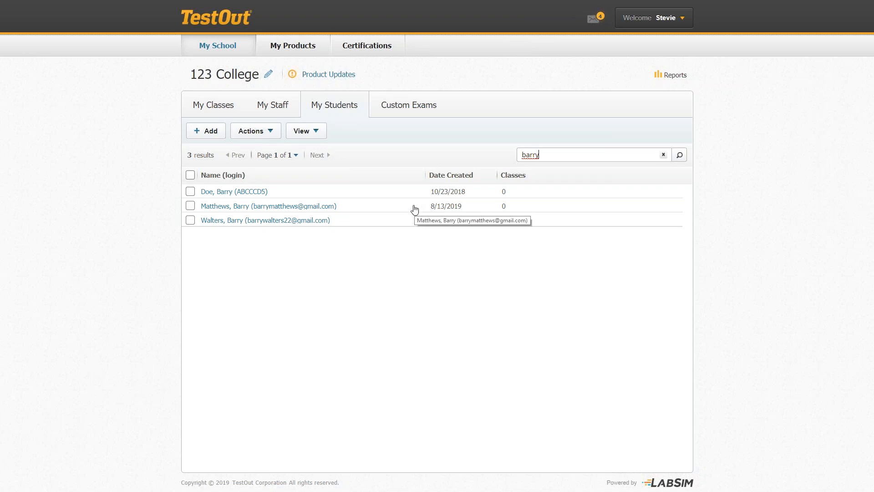
click(238, 209)
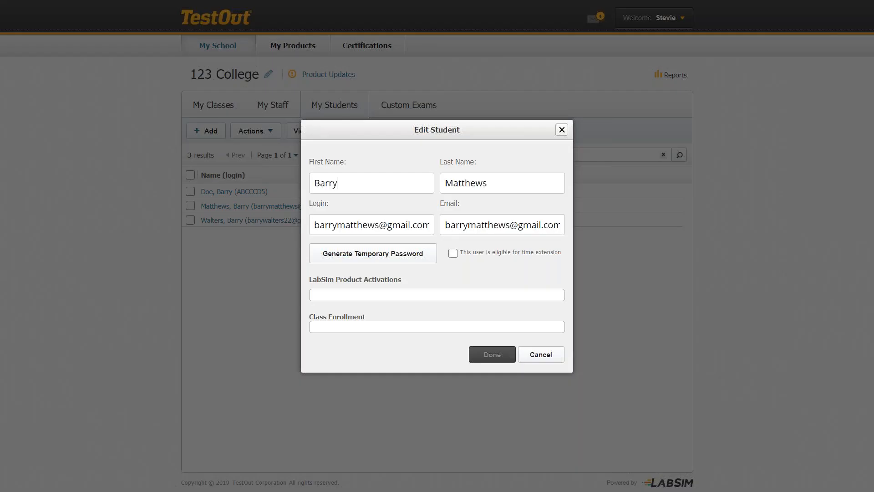
click(452, 251)
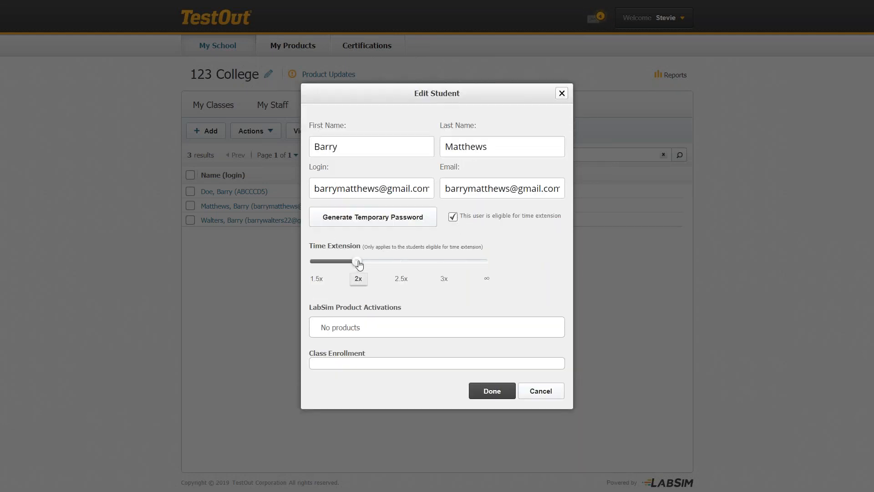
drag(358, 264, 326, 269)
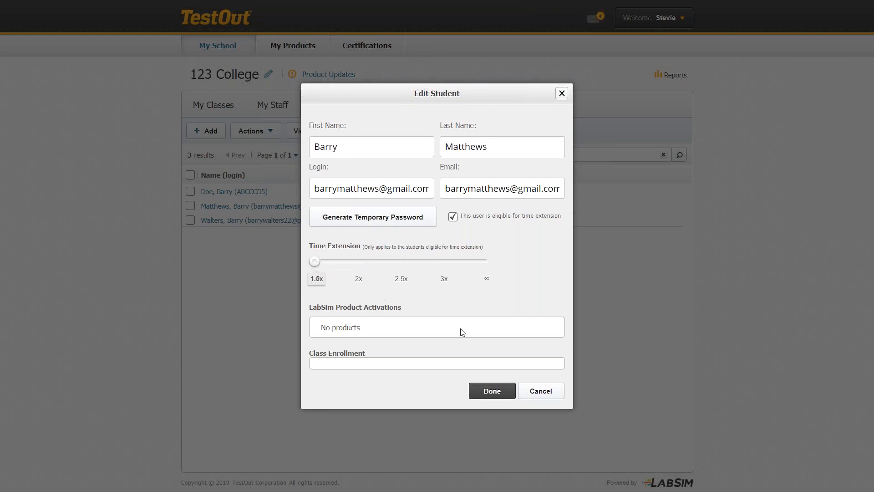
click(494, 394)
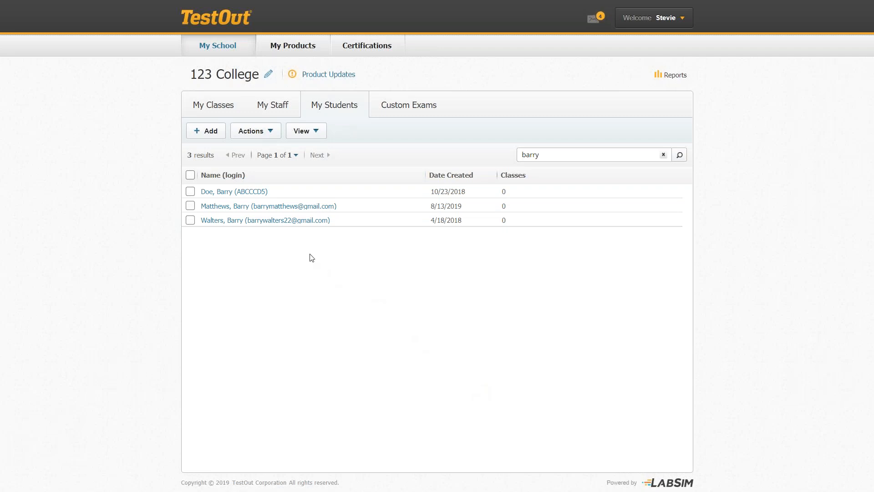
click(258, 208)
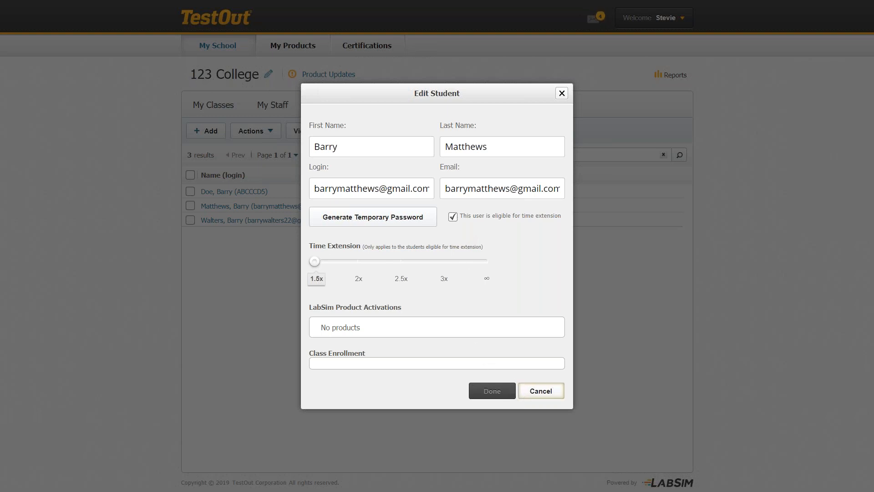
click(526, 393)
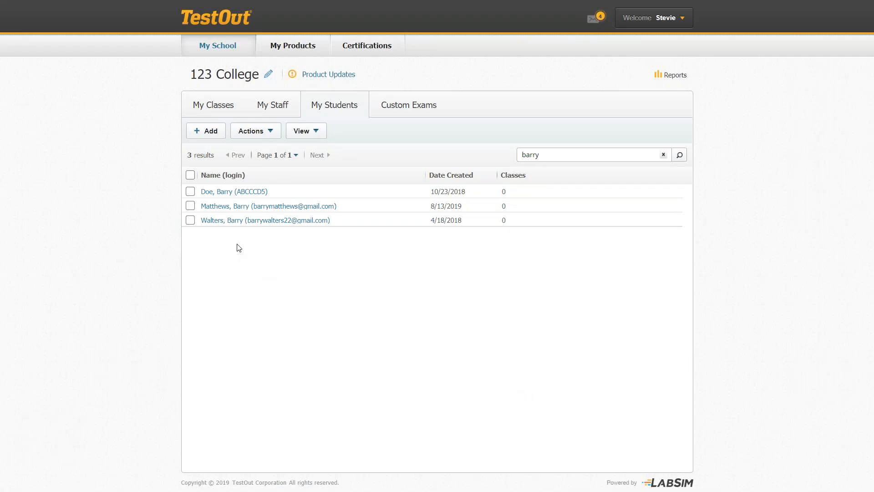
click(262, 136)
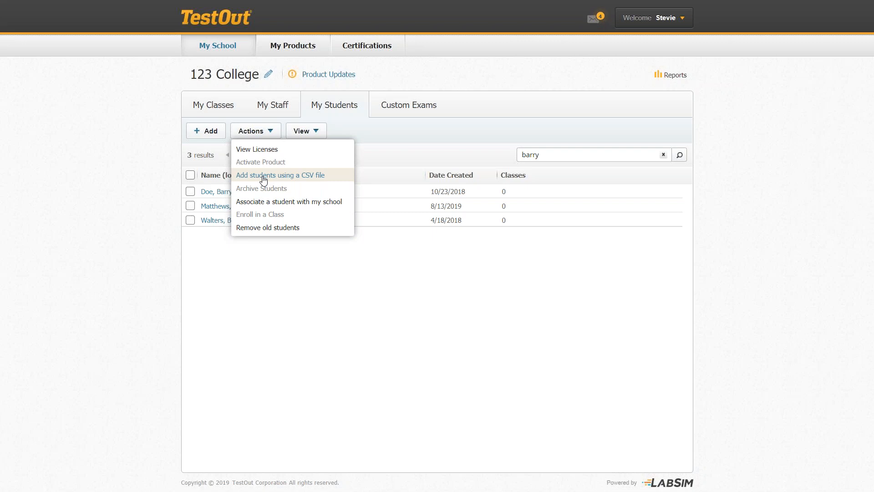
Close the student Actions dropdown.
click(161, 175)
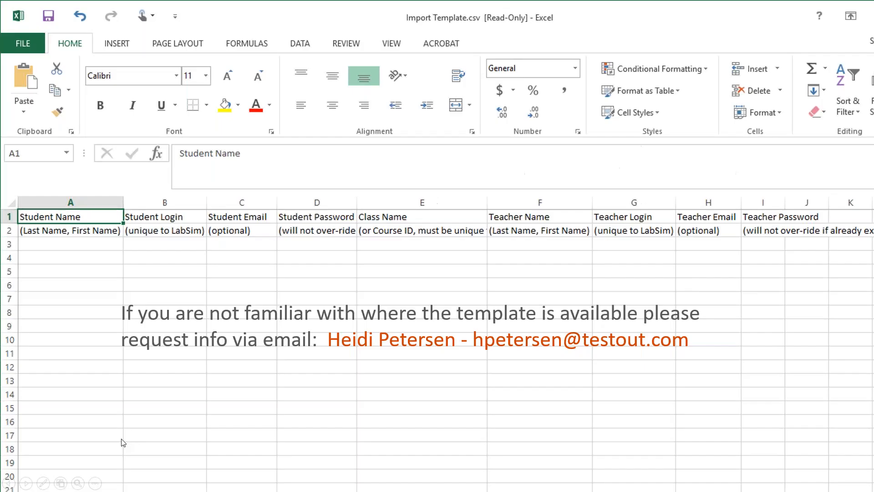
Advance the slideshow past the student-account slides to Create Classes.
key(Right)
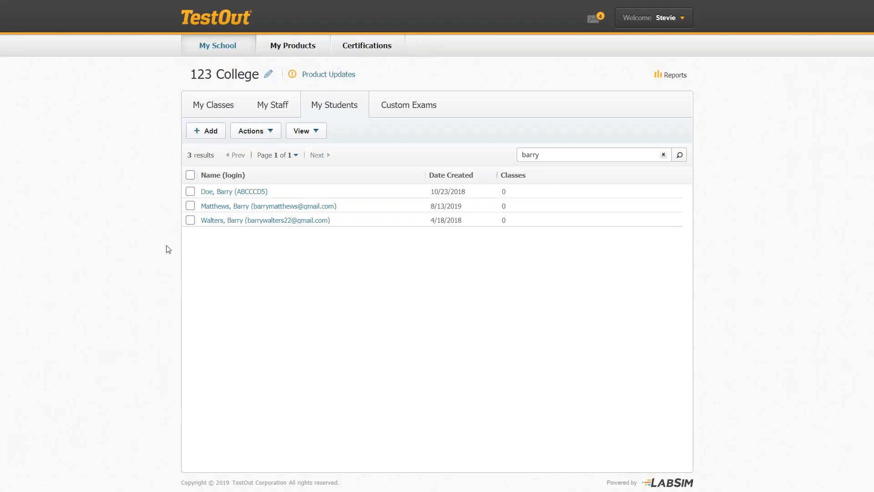
Show 123 College's My Classes list with its five existing classes.
click(214, 111)
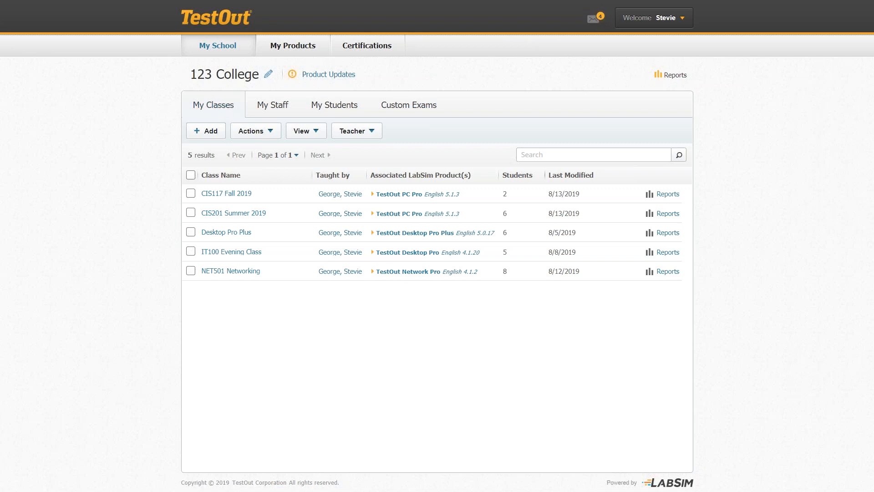
Add a class named 'PC Pro Class Period 2' with the instructor as assigned teacher.
click(211, 132)
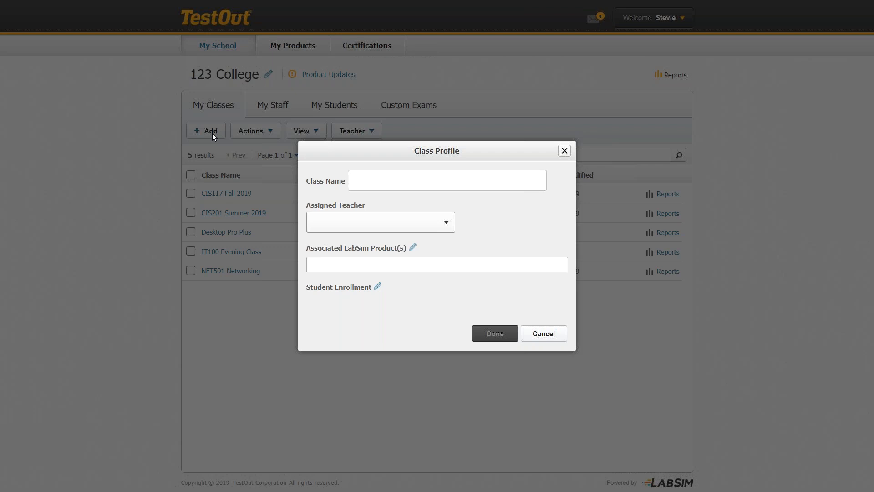
text(PC Pro Class Period 2)
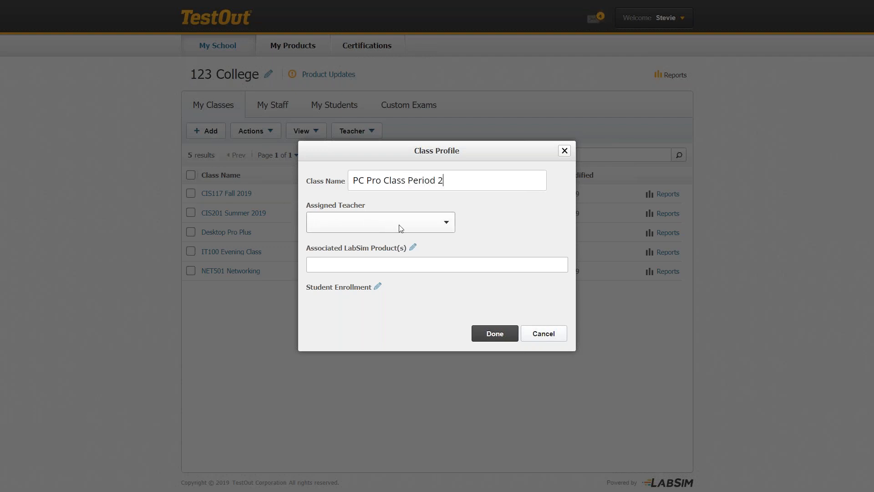
click(438, 226)
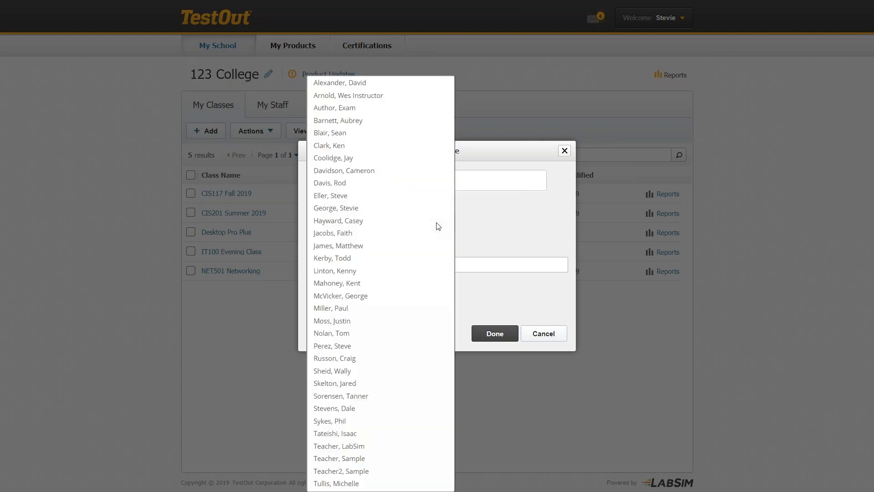
click(368, 212)
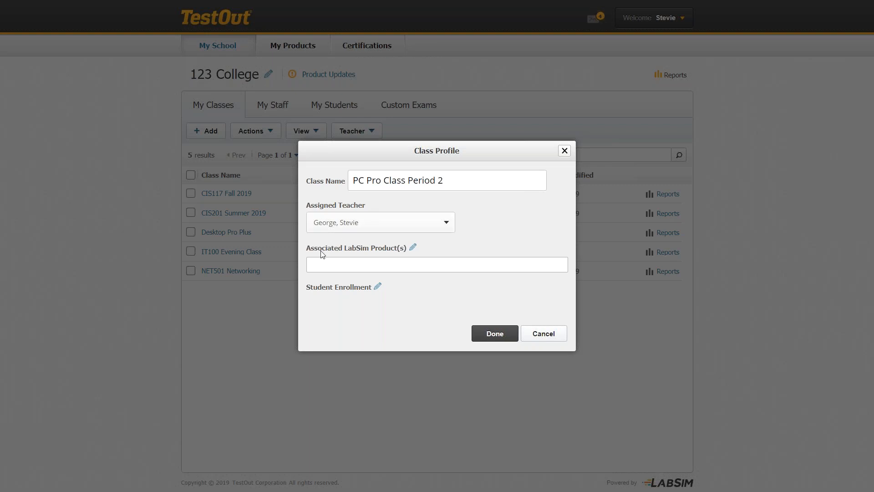
Associate TestOut PC Pro English 5.1.3 as the class's LabSim product.
click(413, 249)
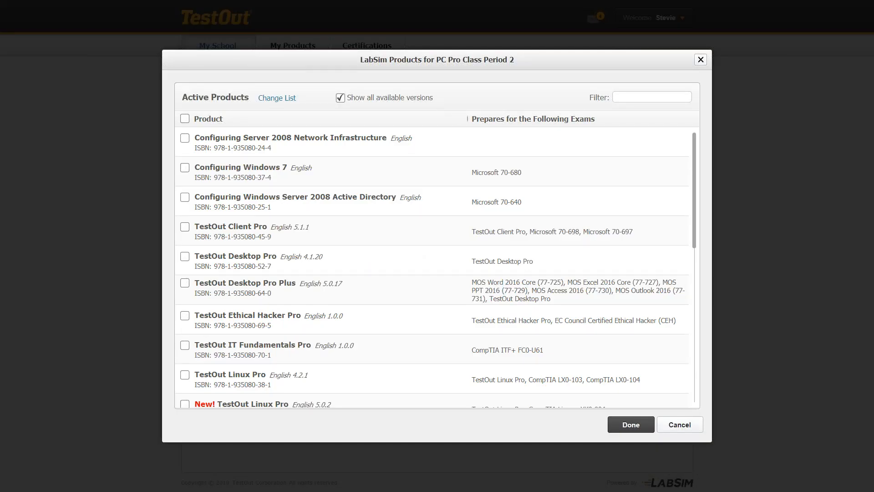
scroll(433, 269, down, 2)
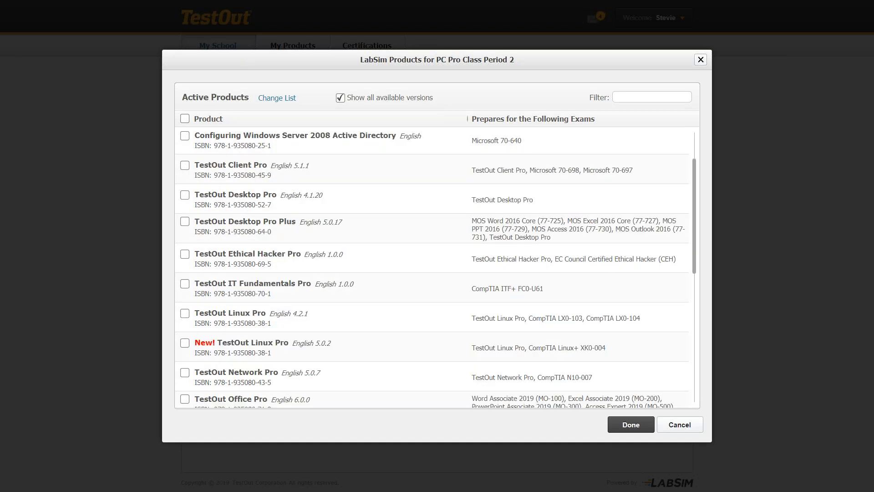
scroll(432, 269, down, 3)
scroll(410, 253, down, 1)
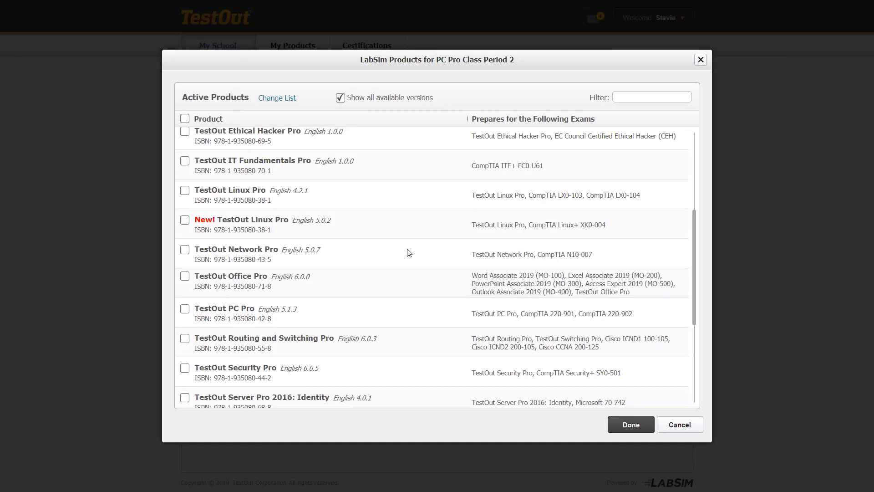
click(185, 311)
click(631, 427)
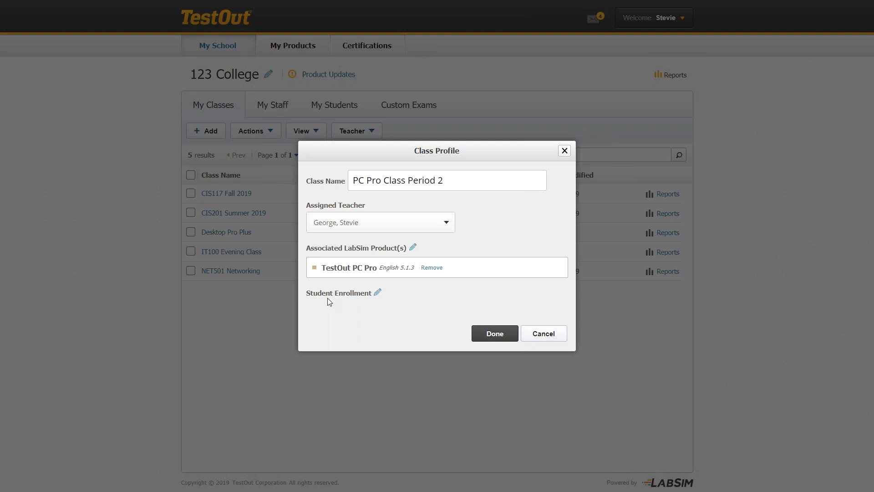
Enroll two listed students, then search by first name and enroll the new student.
click(377, 293)
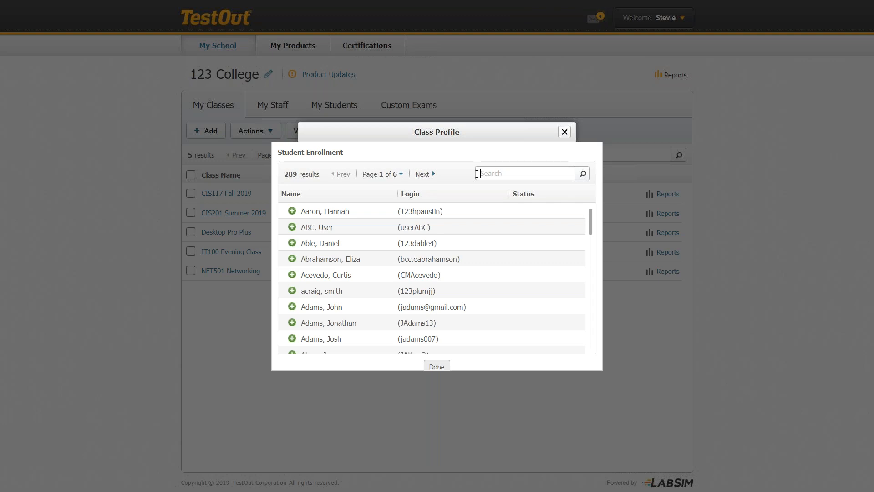
click(292, 243)
scroll(318, 280, down, 3)
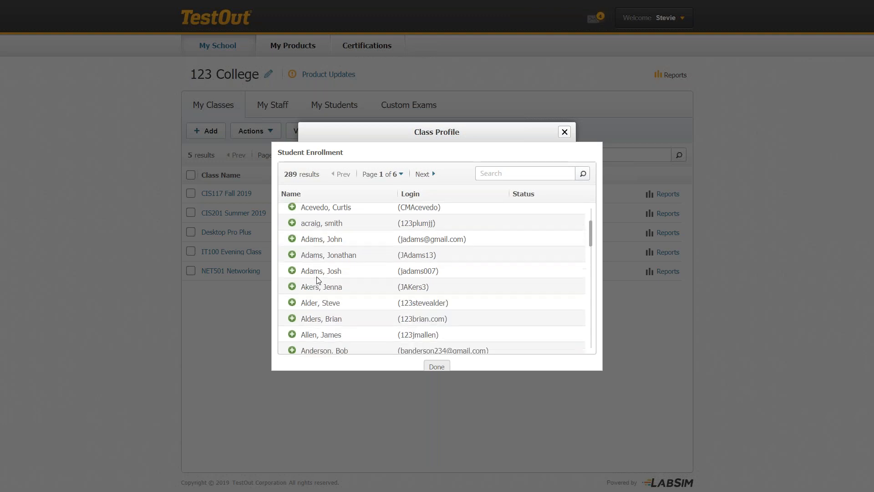
click(292, 287)
click(487, 173)
text(barry)
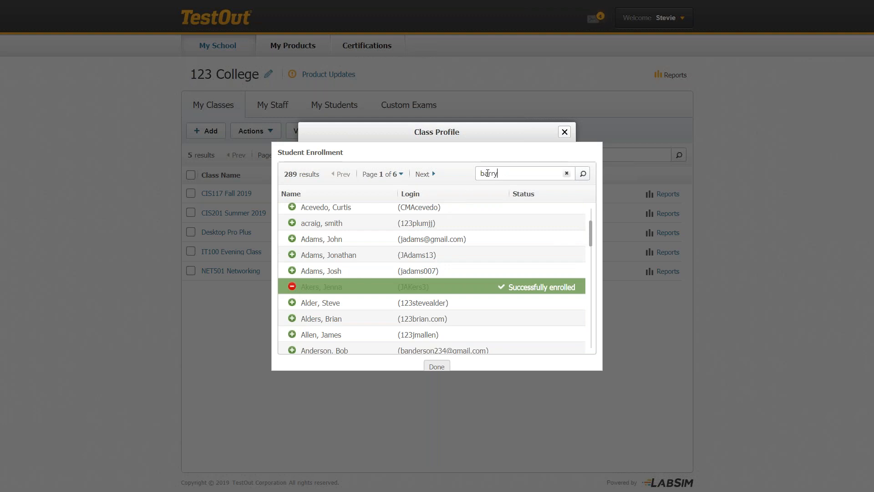
key(Return)
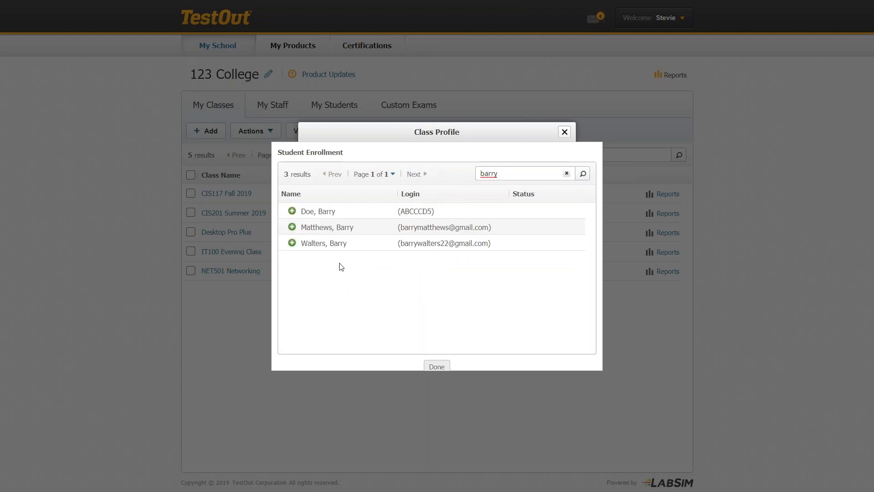
click(291, 227)
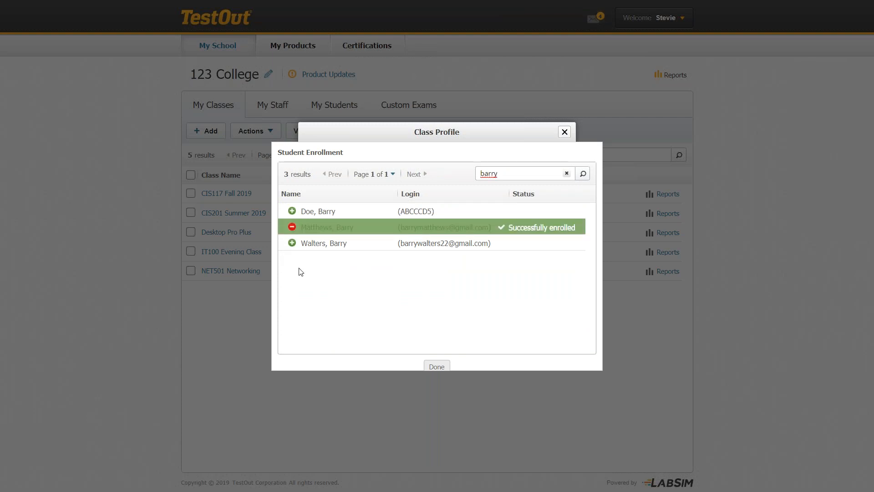
Search for and enroll a fourth student, then save the class profile.
drag(495, 173, 473, 182)
text(james)
key(Return)
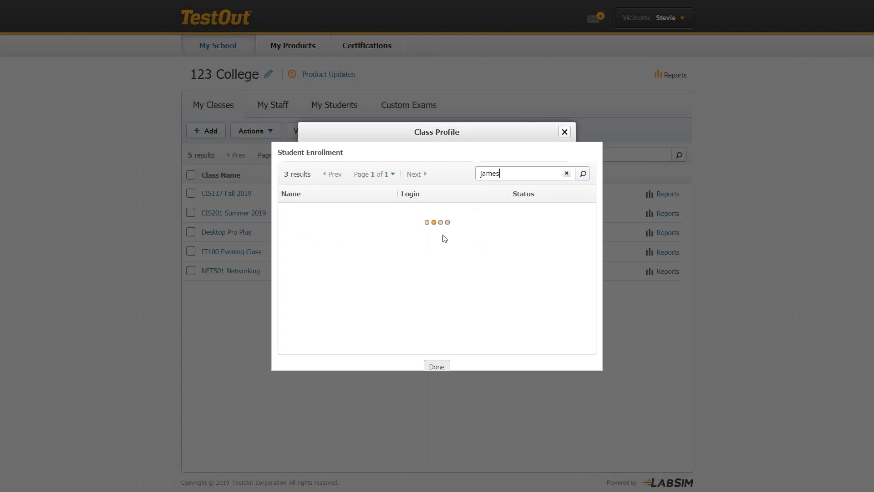
scroll(406, 261, down, 2)
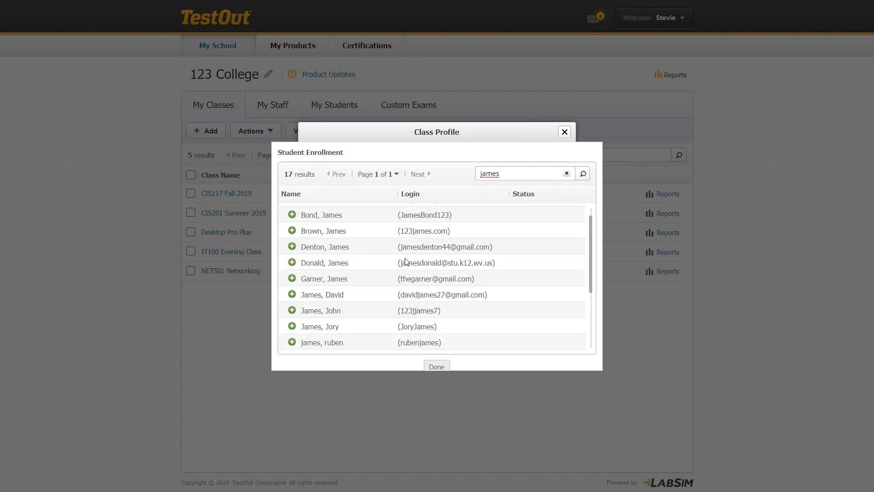
click(292, 330)
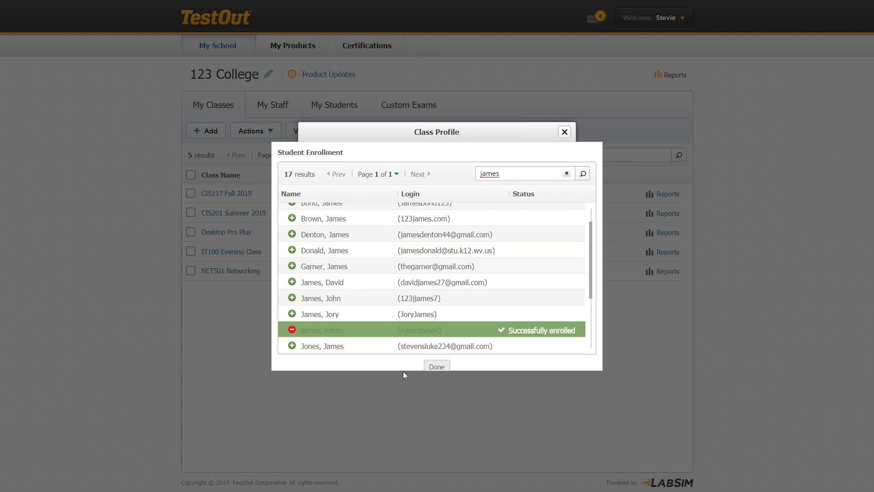
click(436, 367)
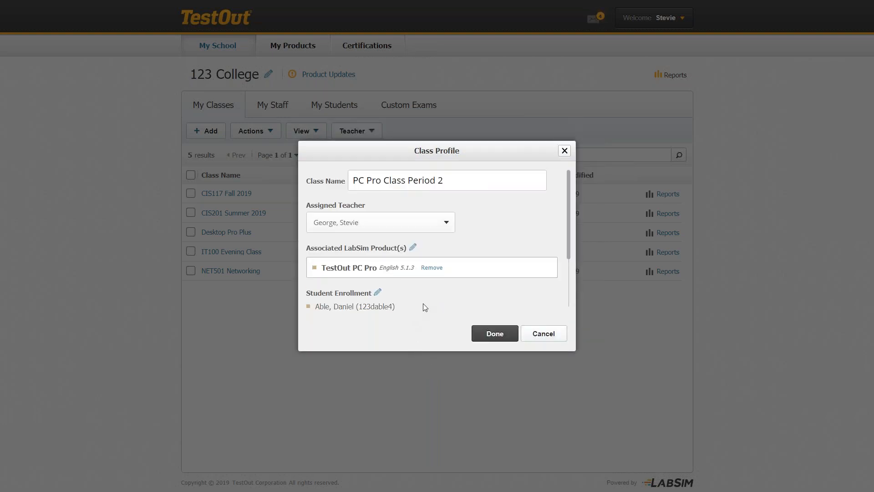
scroll(424, 307, down, 2)
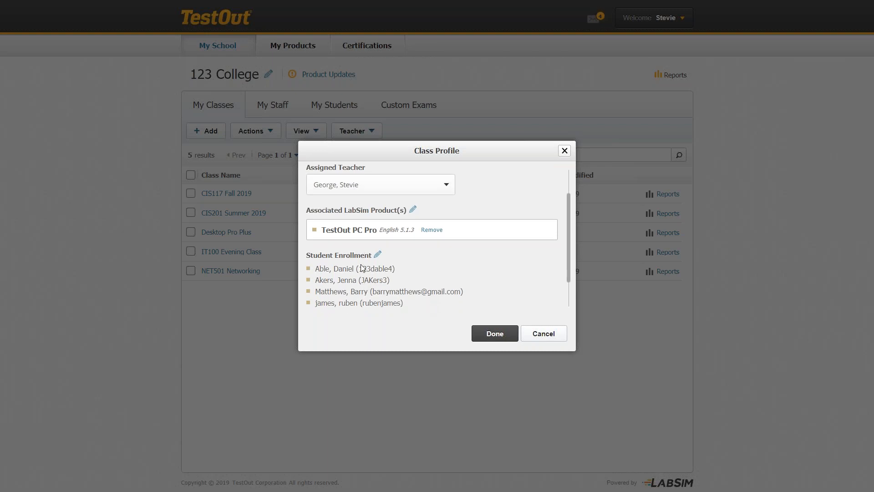
scroll(362, 267, up, 1)
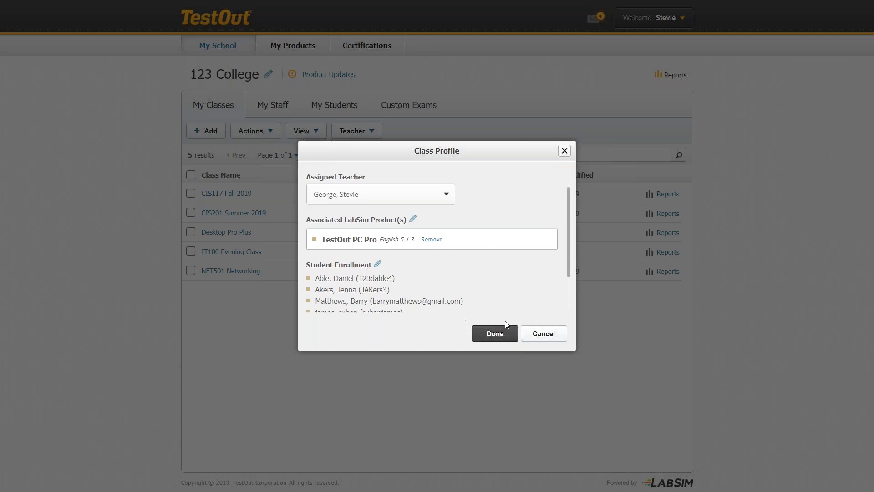
click(500, 336)
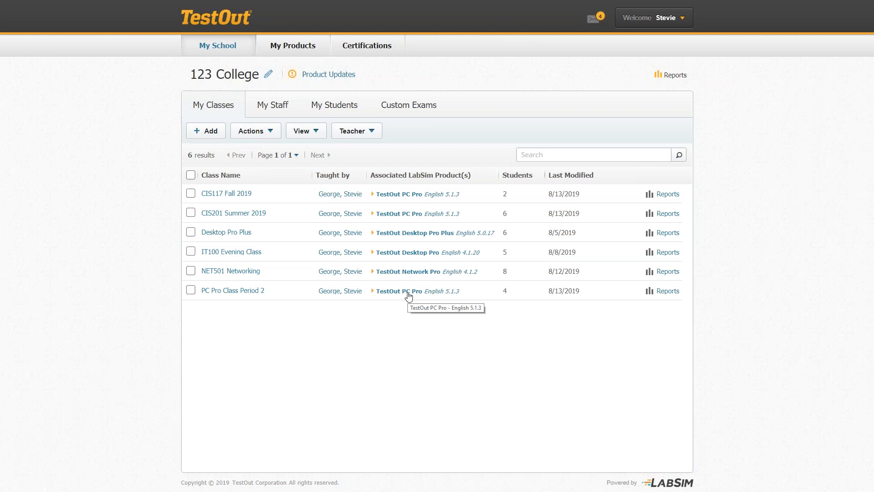
Open the PC Pro Class Period 2 page from the My Classes list.
click(230, 291)
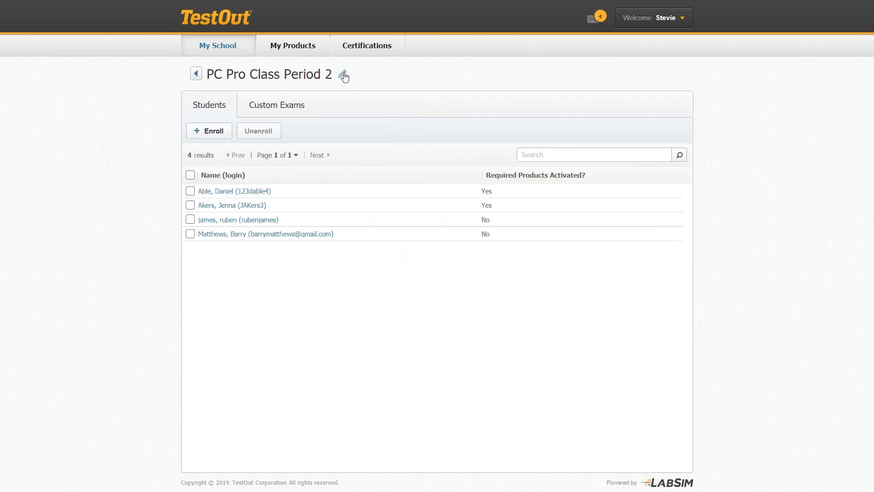
Add TestOut Network Pro alongside TestOut PC Pro in the class profile and save it.
click(342, 75)
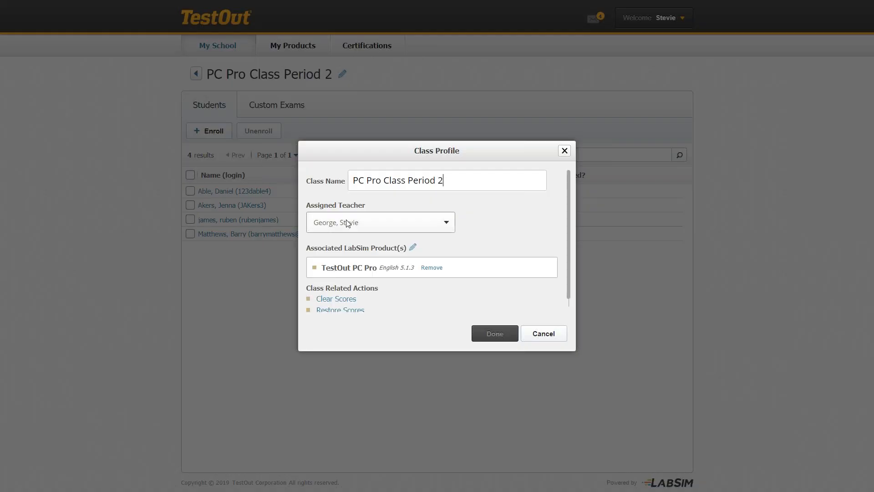
click(413, 250)
scroll(394, 259, down, 3)
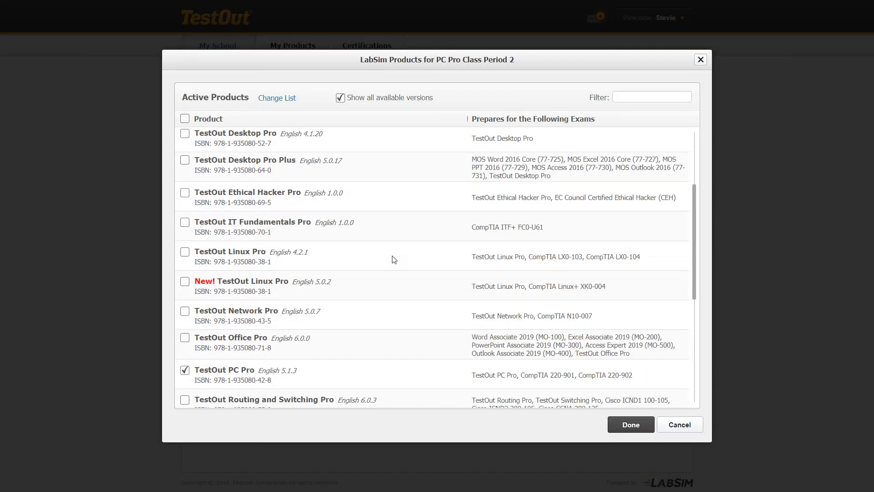
click(185, 311)
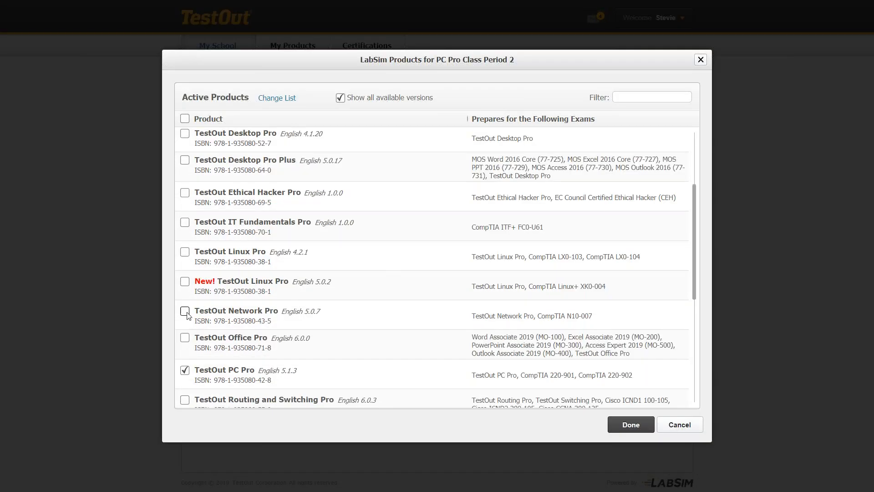
click(637, 426)
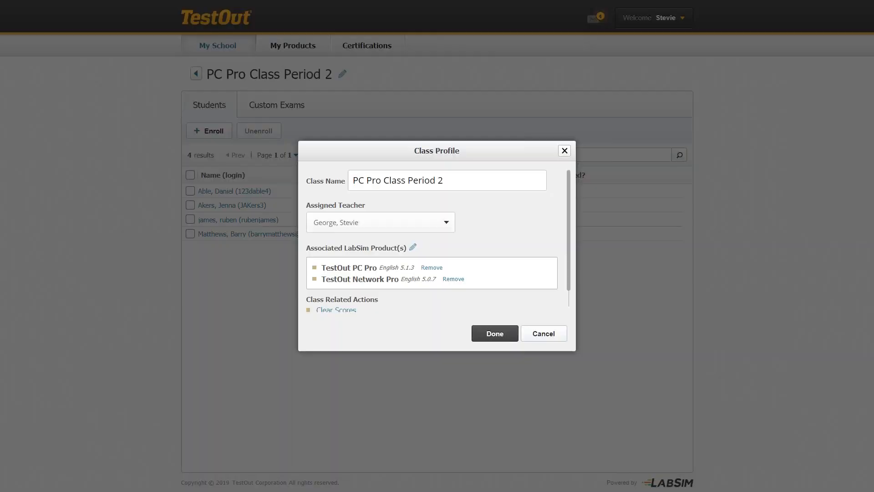
click(495, 337)
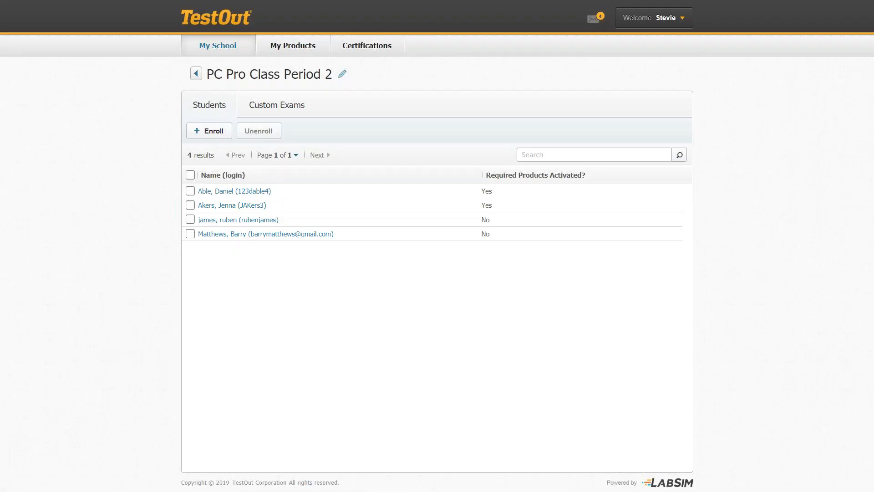
Return to the 123 College class list and open the class's TestOut PC Pro course.
click(196, 78)
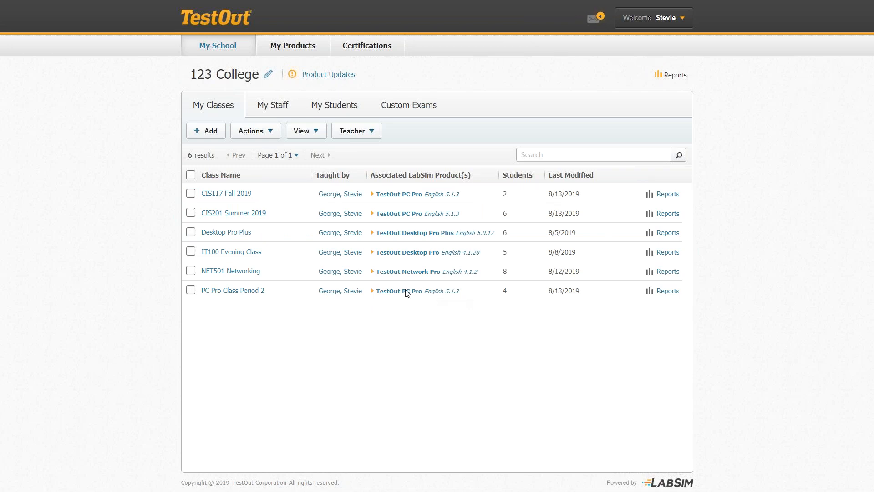
click(232, 293)
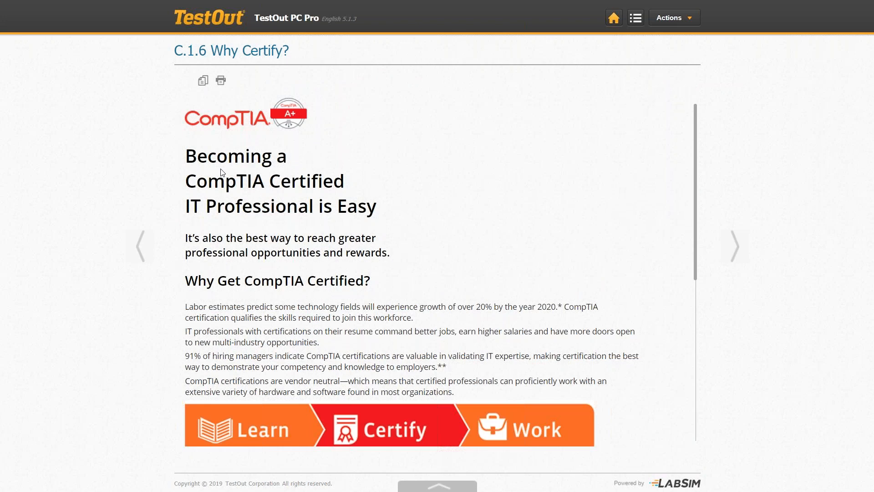
Go back to the 123 College home page and open PC Pro Class Period 2.
click(613, 19)
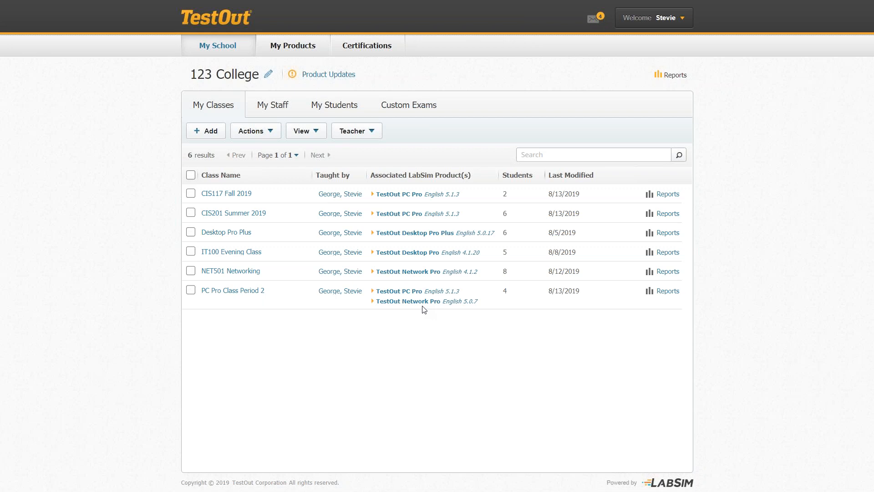
click(244, 293)
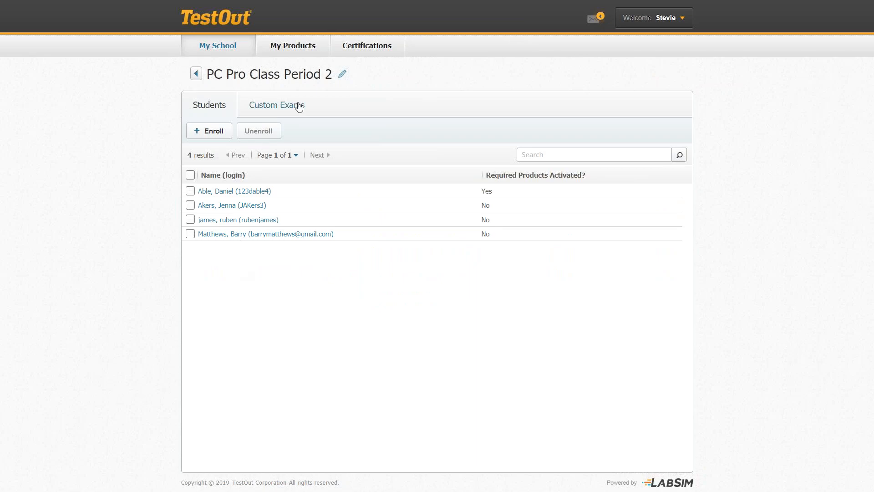
Remove TestOut Network Pro from the class profile, keeping only TestOut PC Pro, and save.
click(342, 78)
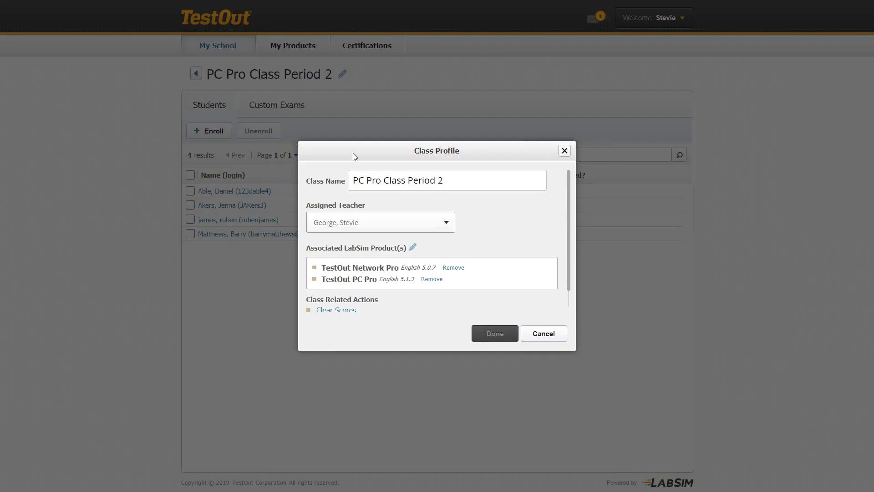
click(450, 270)
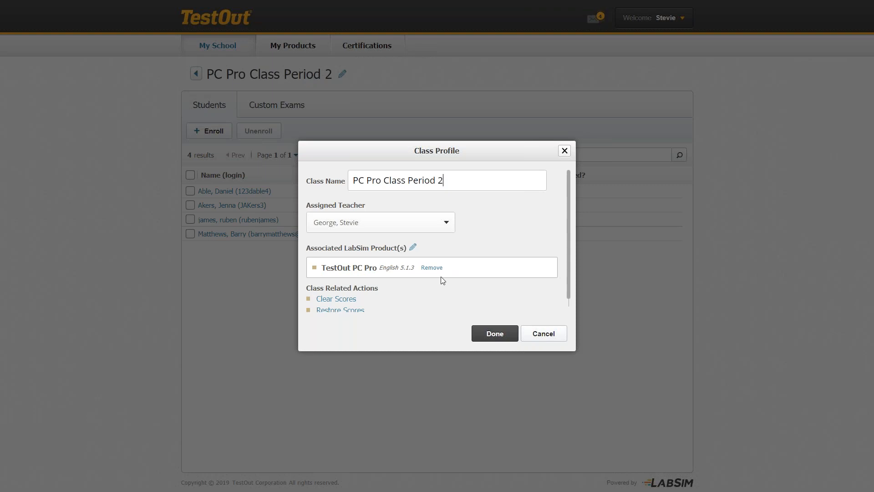
click(491, 336)
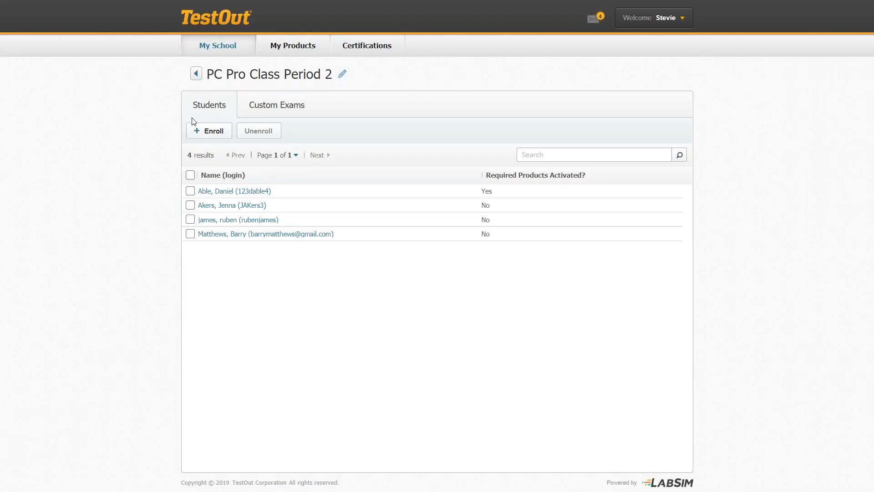
Leave the class page, view Certification Exams, then return to the My School class list.
click(196, 73)
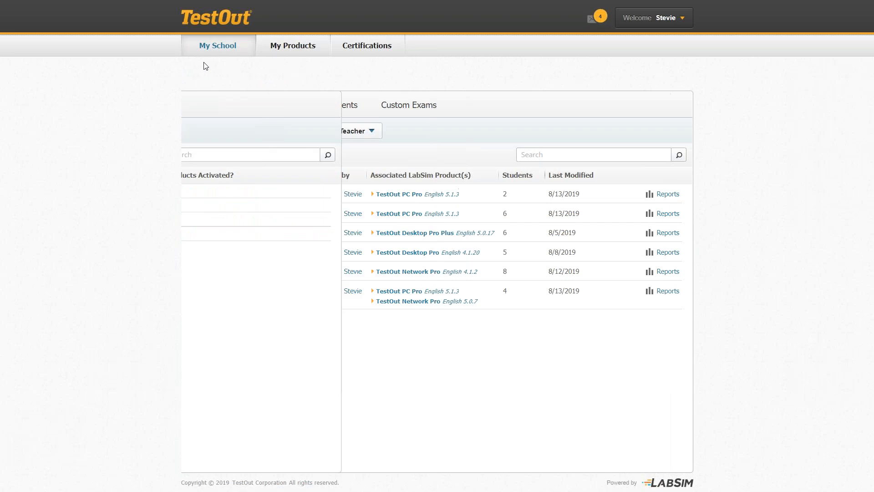
click(367, 53)
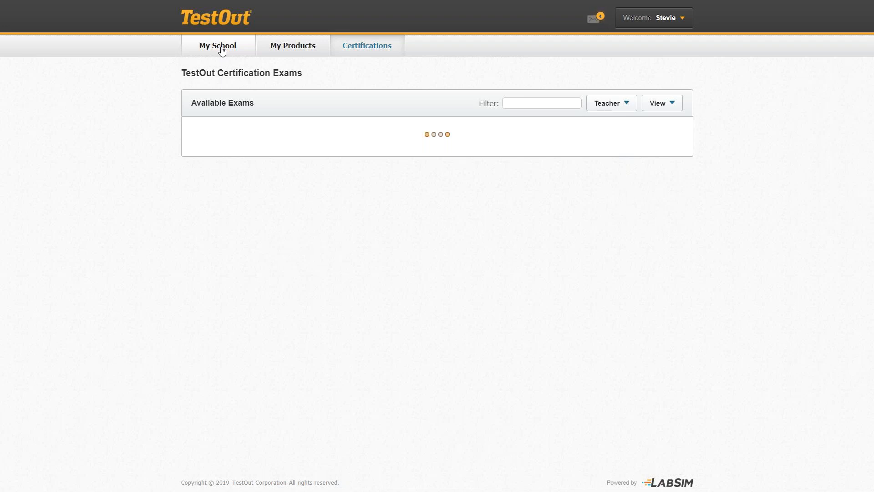
click(222, 50)
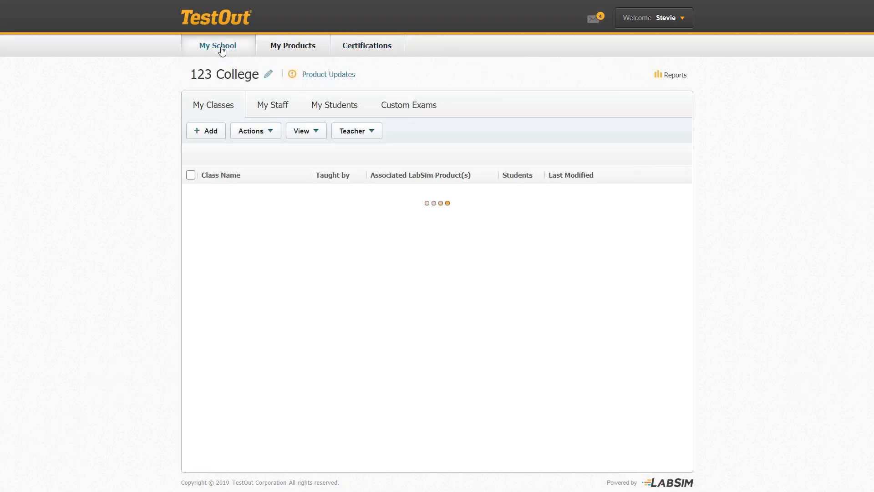